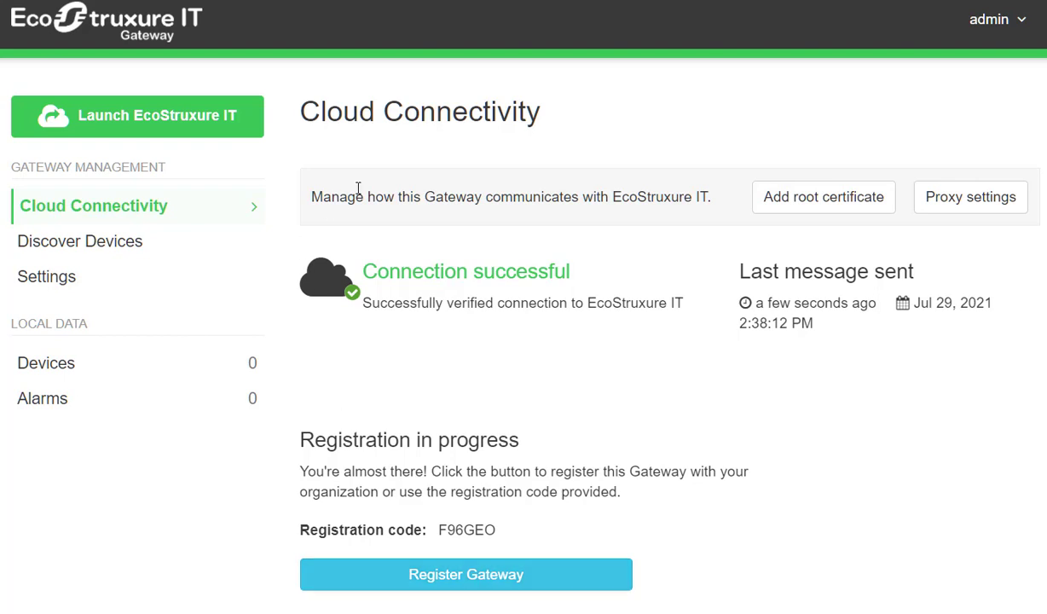
From Discover Devices, open the credential settings and list the SNMPv1, SNMPv3, NetBotz and Redfish types.
{"action": "left_click", "coordinate": [85, 245]}
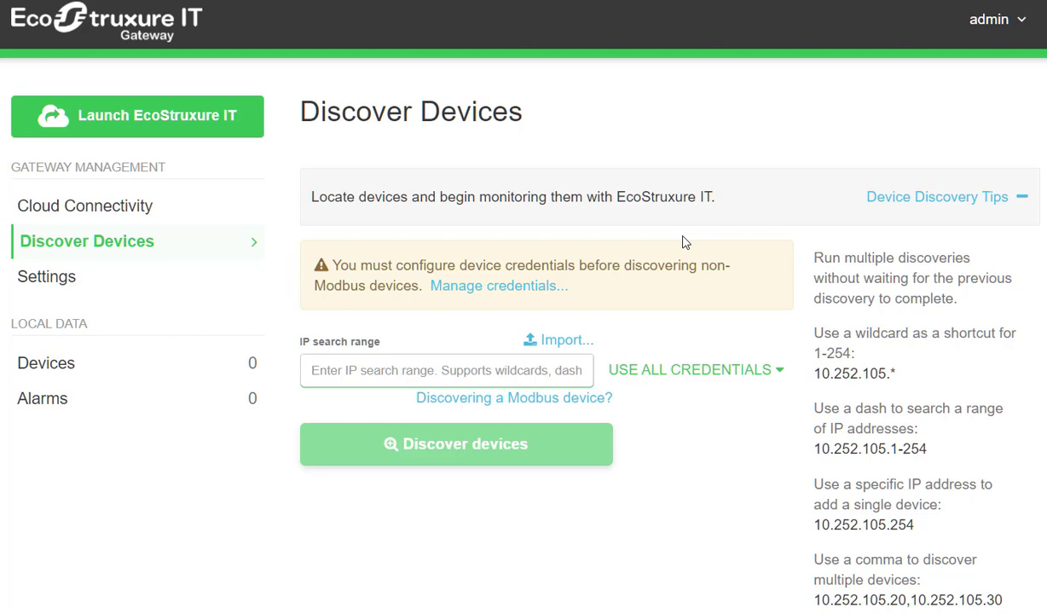
{"action": "left_click", "coordinate": [486, 286]}
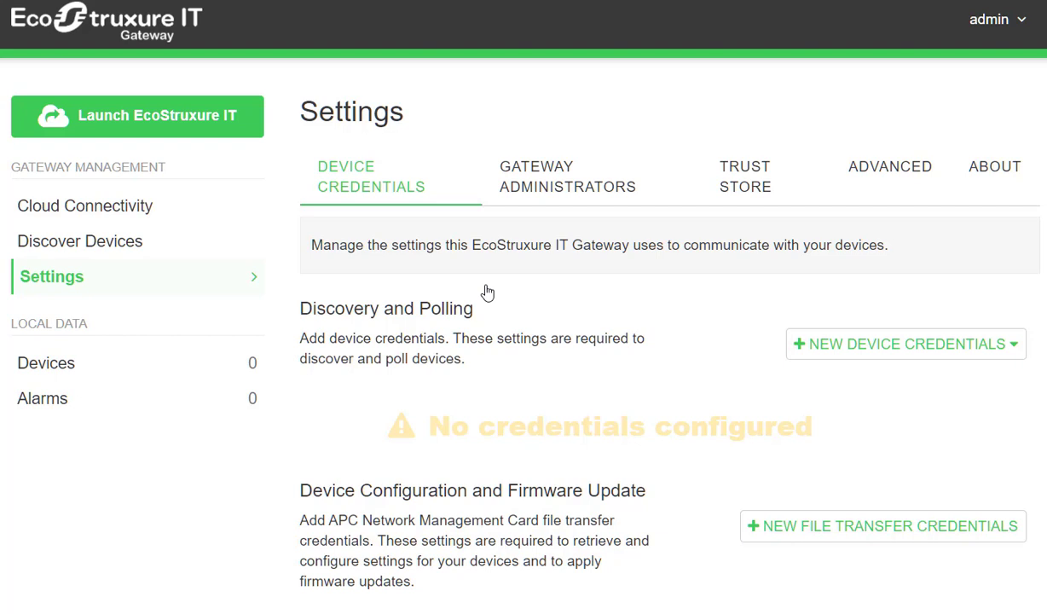
{"action": "left_click", "coordinate": [897, 345]}
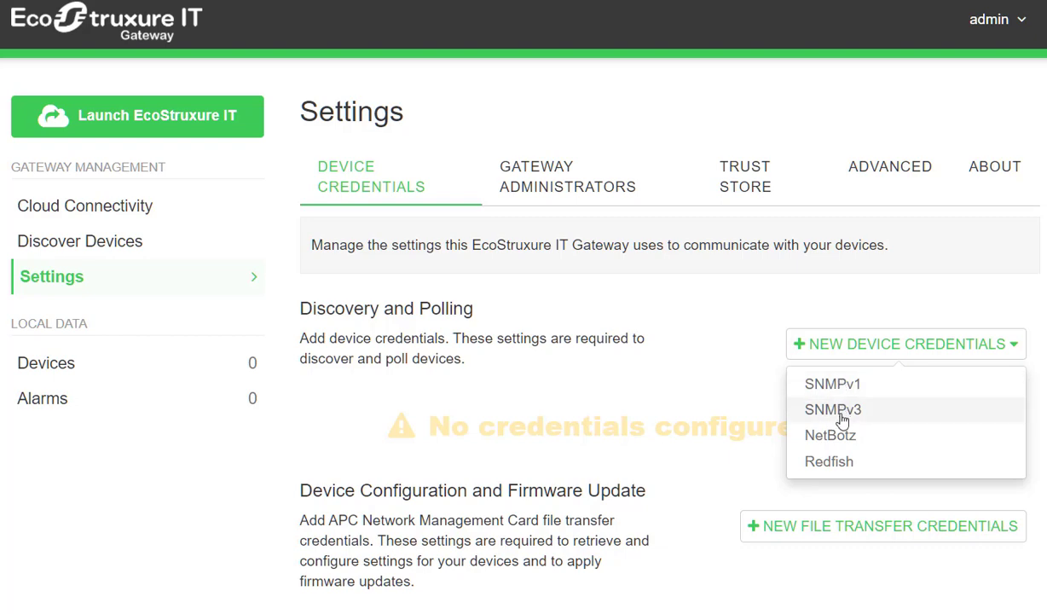
Create an SNMPv1 credential labelled 'Local devices', keeping the default 'public' community and port.
{"action": "left_click", "coordinate": [841, 386]}
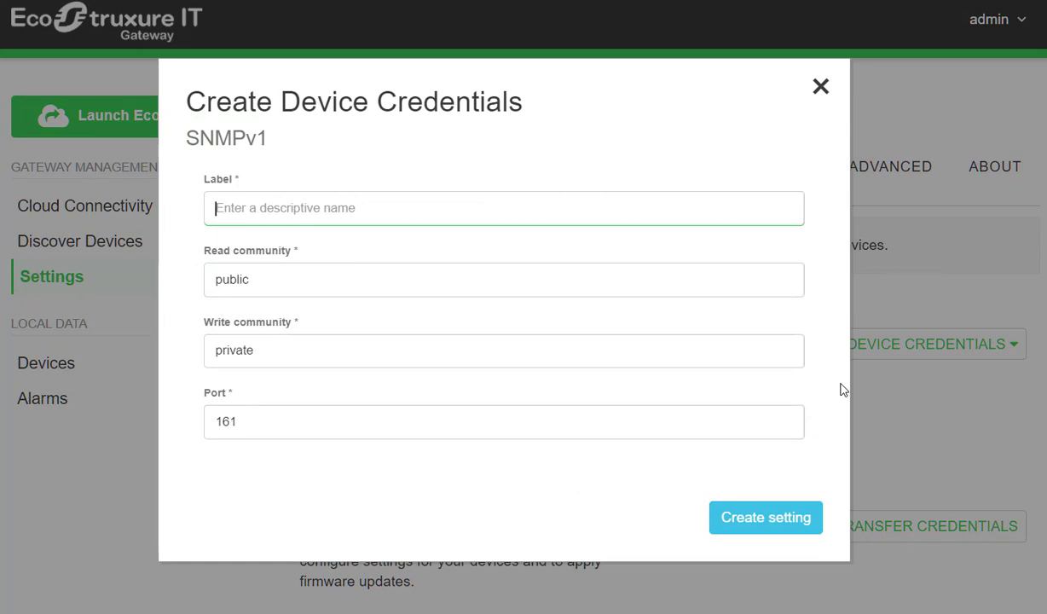
{"action": "type", "text": "Loc"}
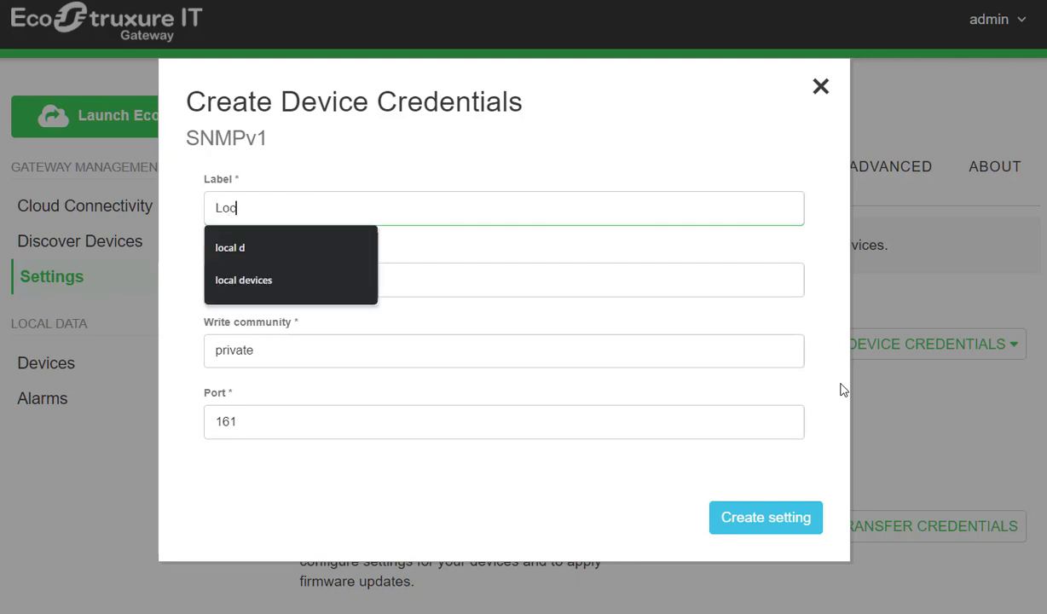
{"action": "type", "text": "al device"}
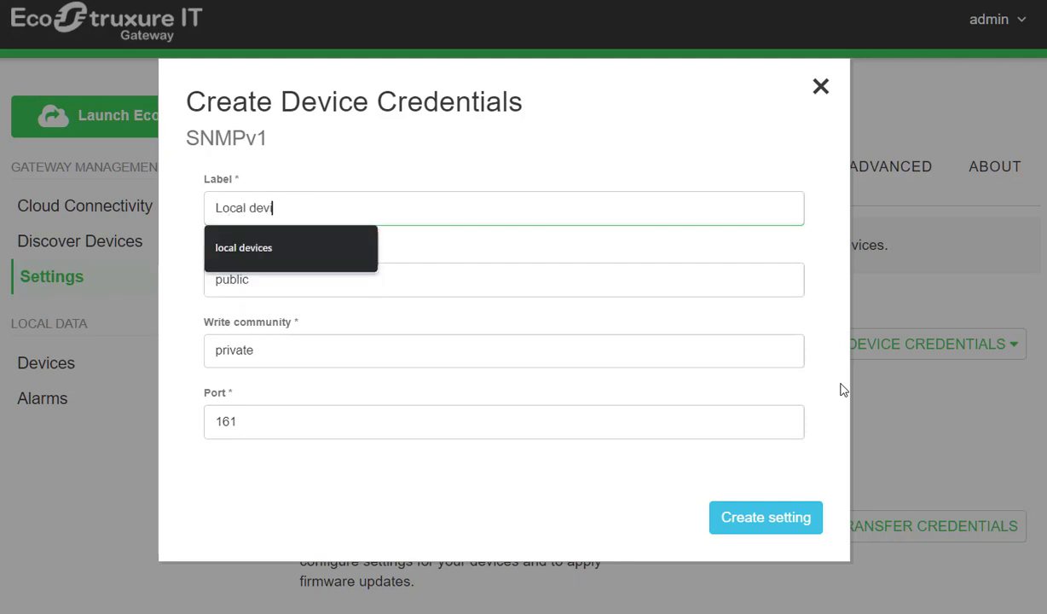
{"action": "type", "text": "s"}
{"action": "left_click", "coordinate": [743, 519]}
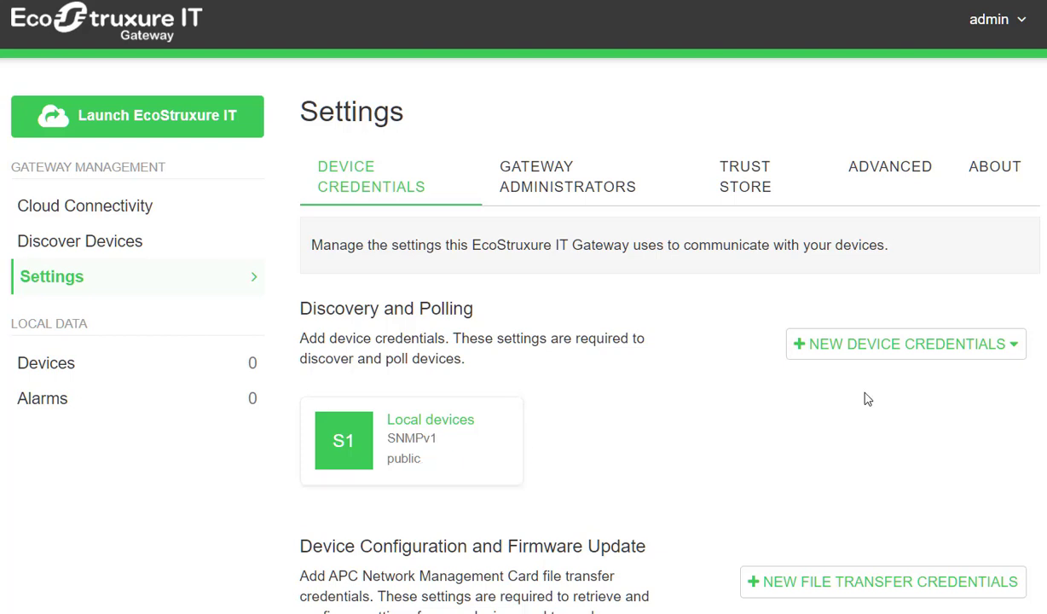
Review the File Transfer credential options without adding one, then return to Discover Devices.
{"action": "scroll", "coordinate": [867, 399], "scroll_direction": "down", "scroll_amount": 3}
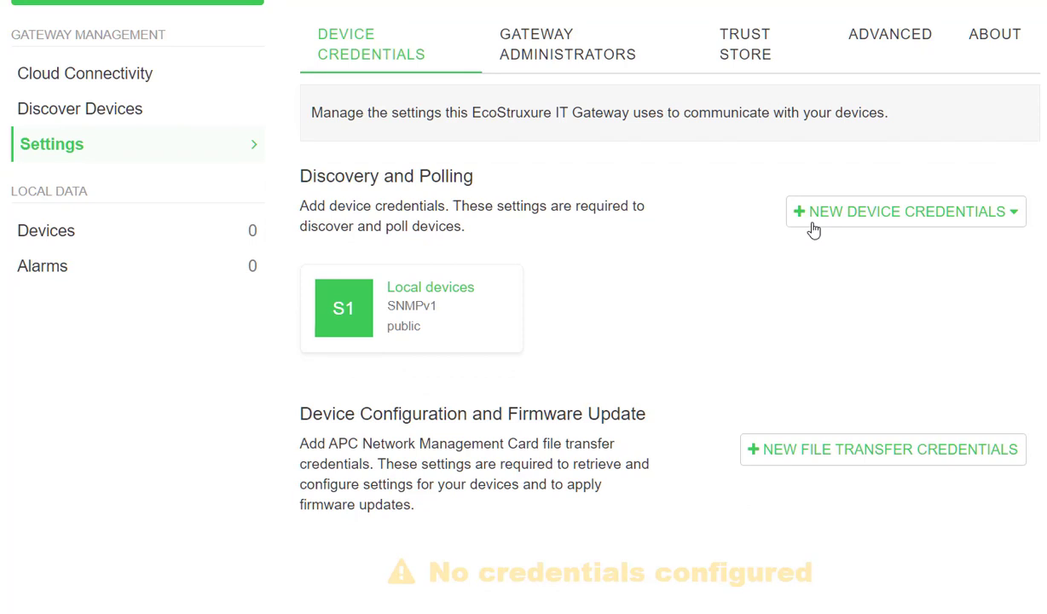
{"action": "scroll", "coordinate": [760, 305], "scroll_direction": "up", "scroll_amount": 2}
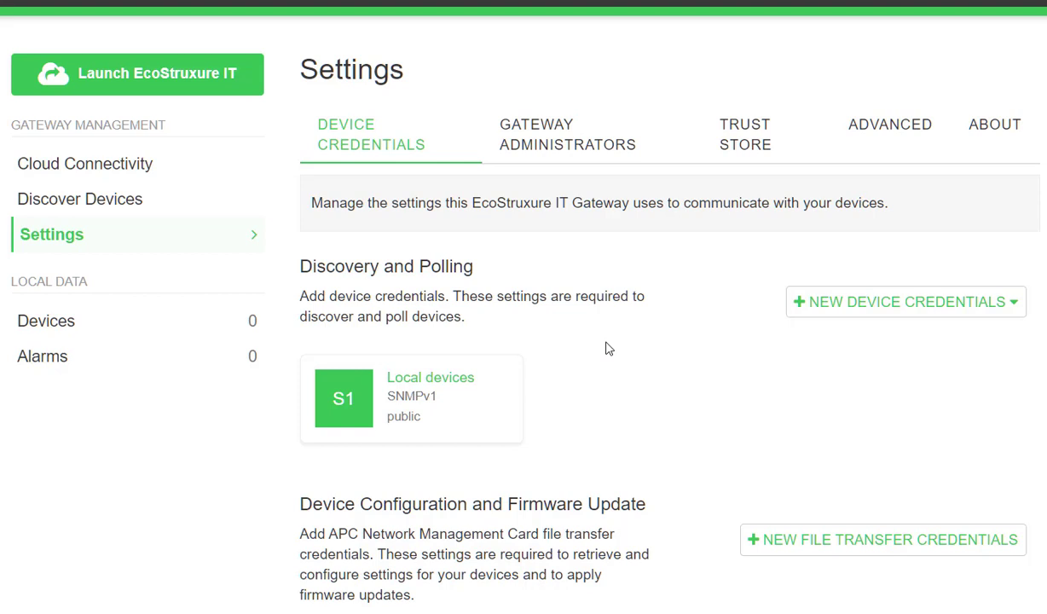
{"action": "scroll", "coordinate": [608, 348], "scroll_direction": "down", "scroll_amount": 1}
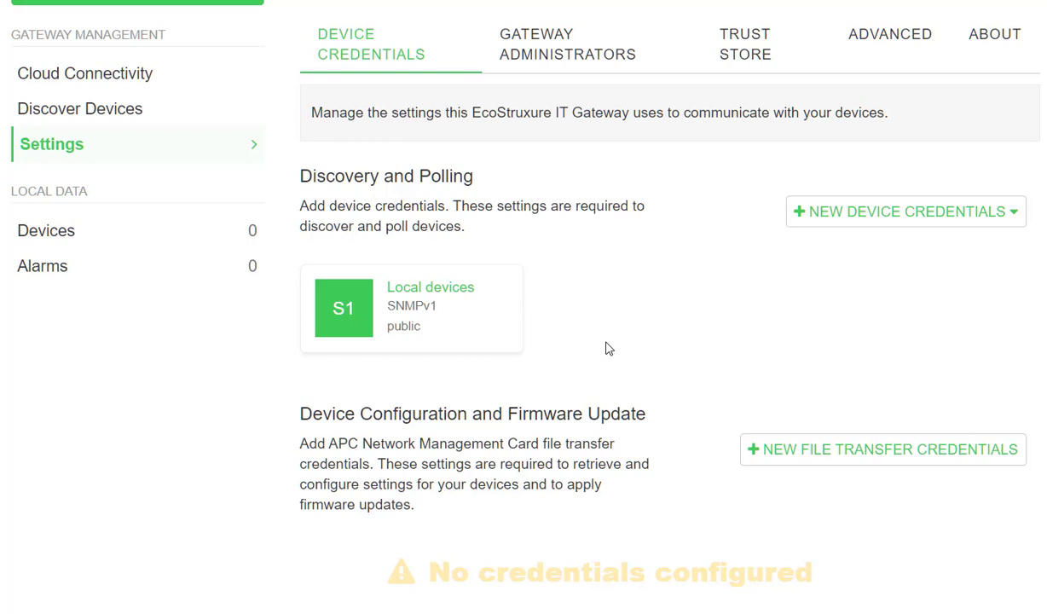
{"action": "scroll", "coordinate": [609, 348], "scroll_direction": "up", "scroll_amount": 2}
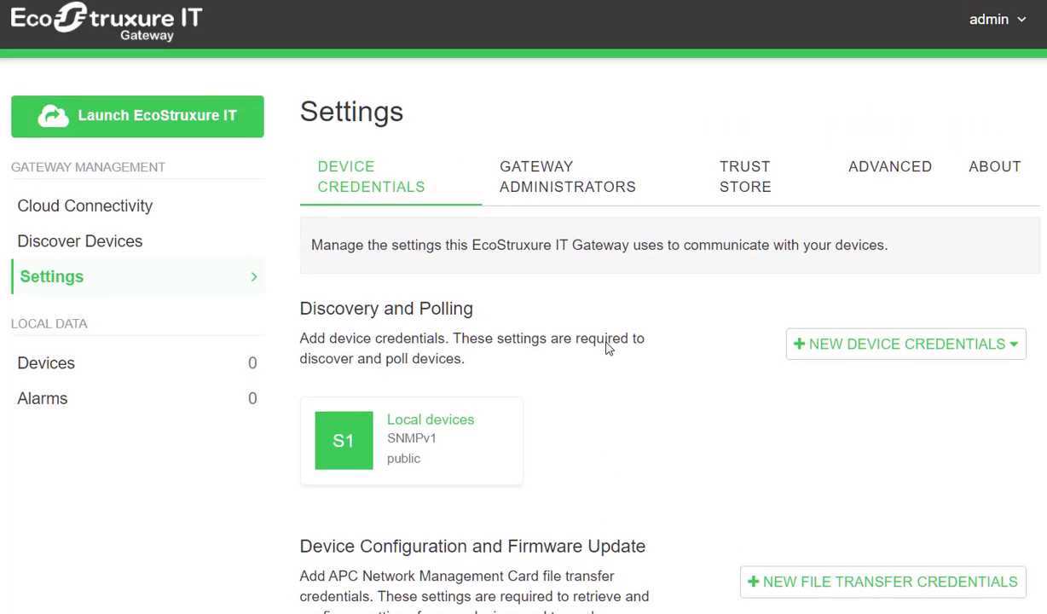
{"action": "scroll", "coordinate": [607, 342], "scroll_direction": "down", "scroll_amount": 2}
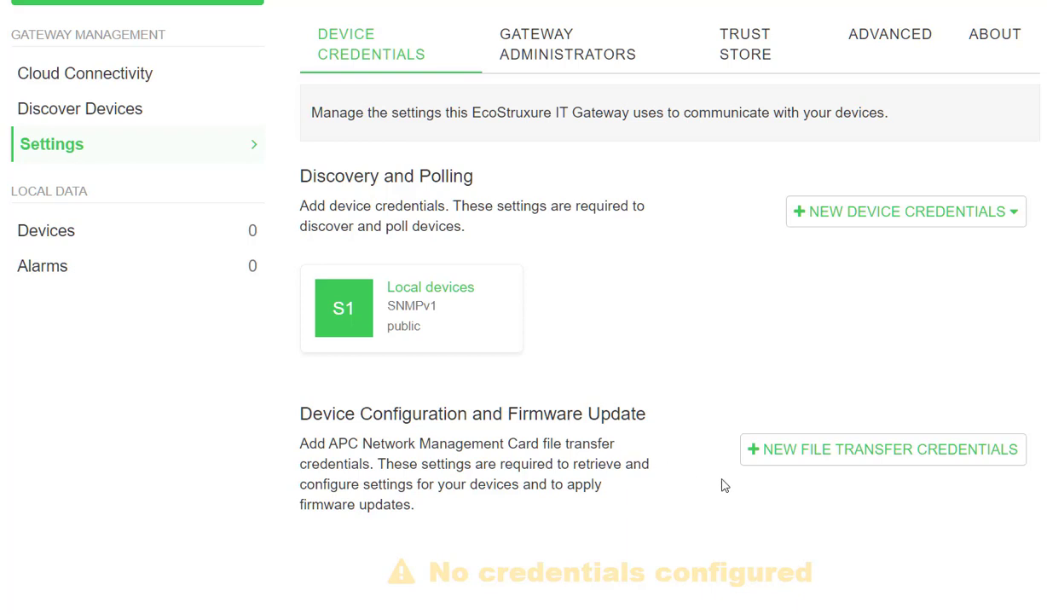
{"action": "left_click", "coordinate": [801, 460]}
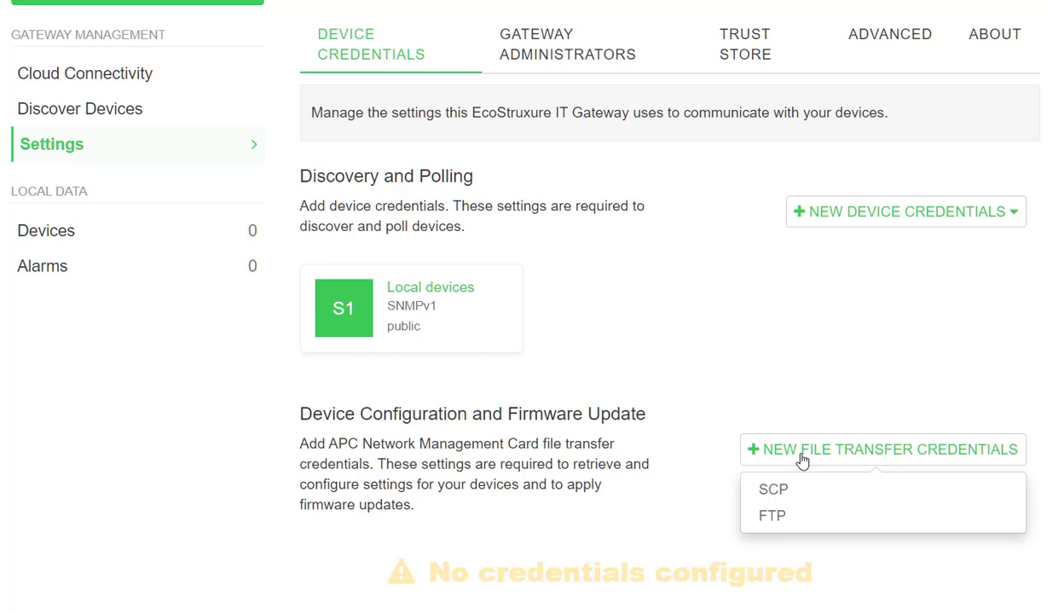
{"action": "left_click", "coordinate": [708, 361]}
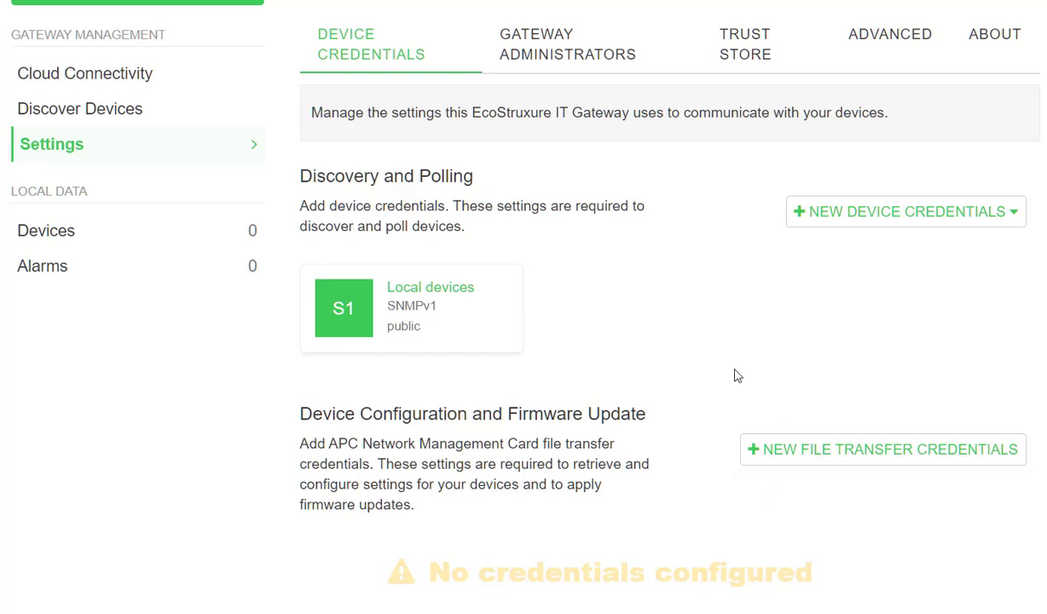
{"action": "left_click", "coordinate": [71, 122]}
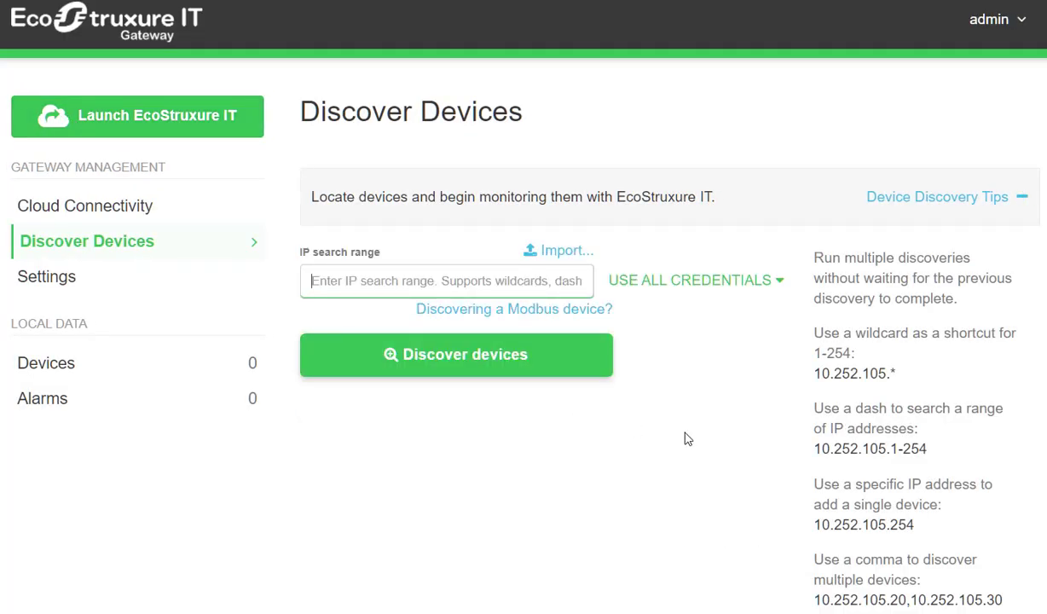
{"action": "left_click", "coordinate": [428, 281]}
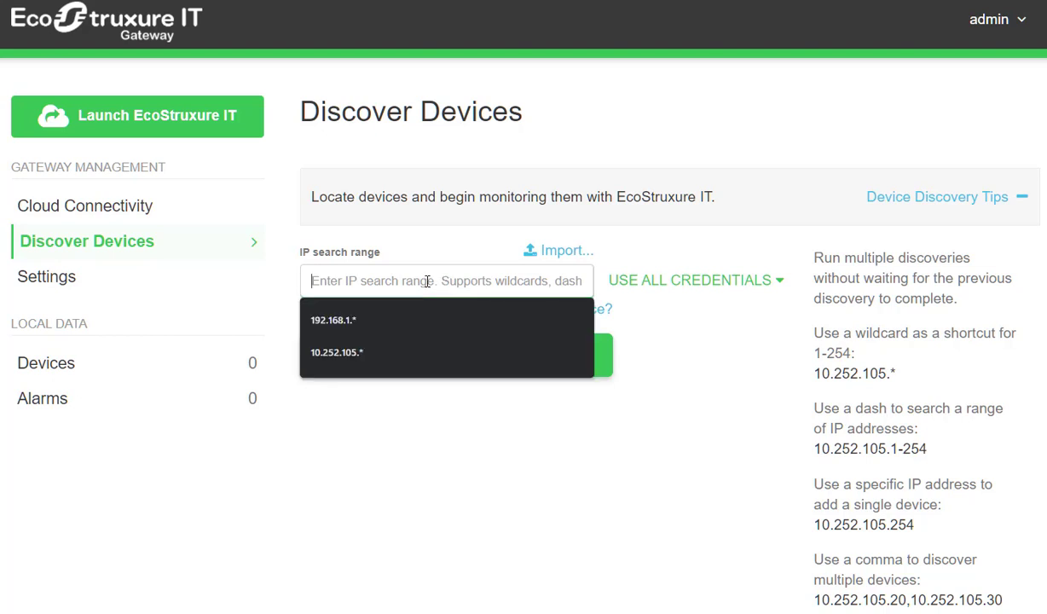
{"action": "left_click", "coordinate": [684, 329]}
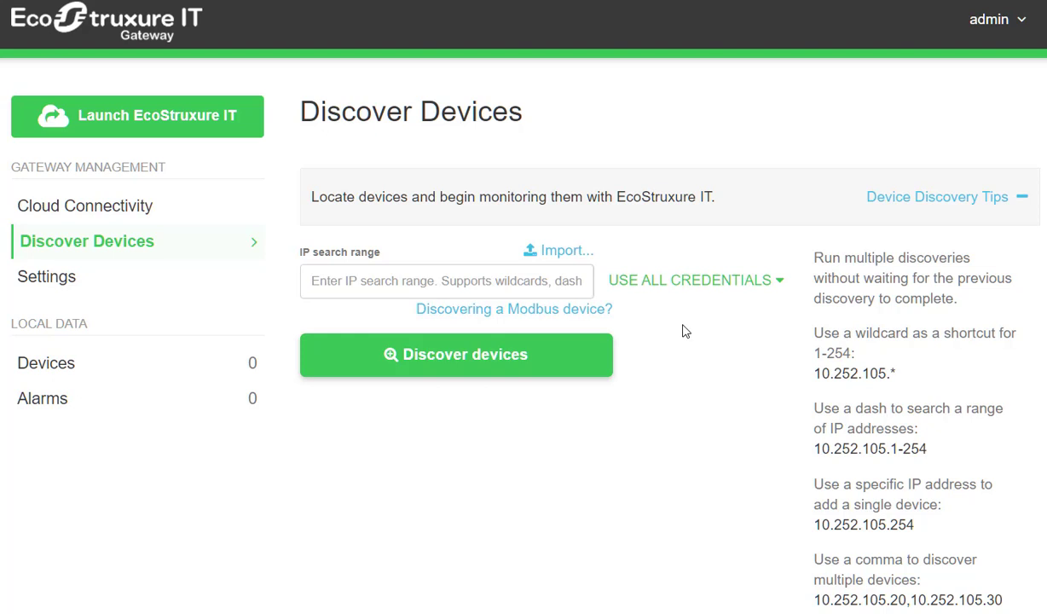
{"action": "scroll", "coordinate": [683, 333], "scroll_direction": "down", "scroll_amount": 2}
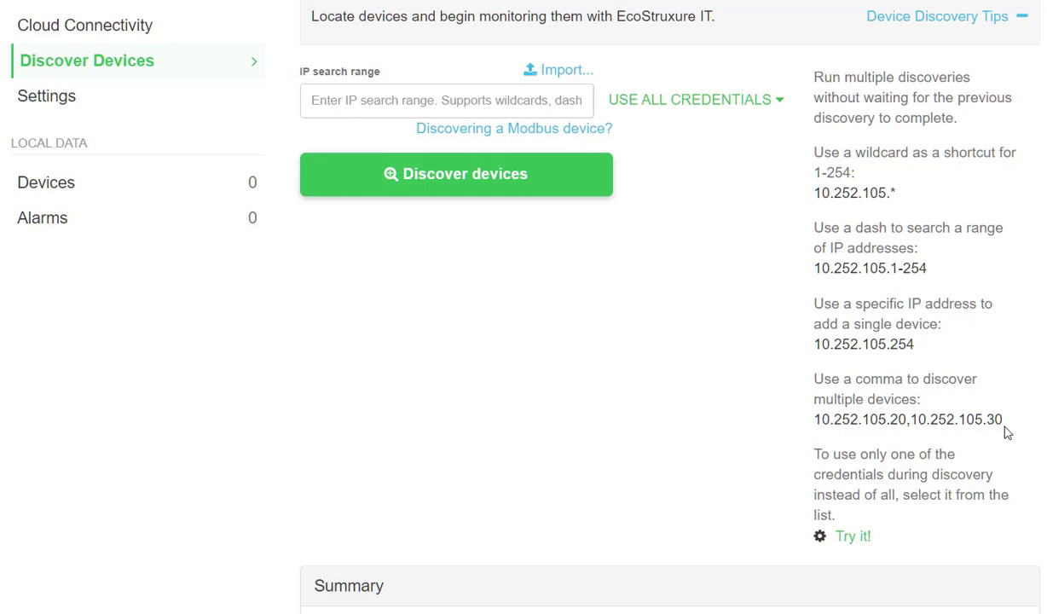
{"action": "scroll", "coordinate": [716, 308], "scroll_direction": "up", "scroll_amount": 3}
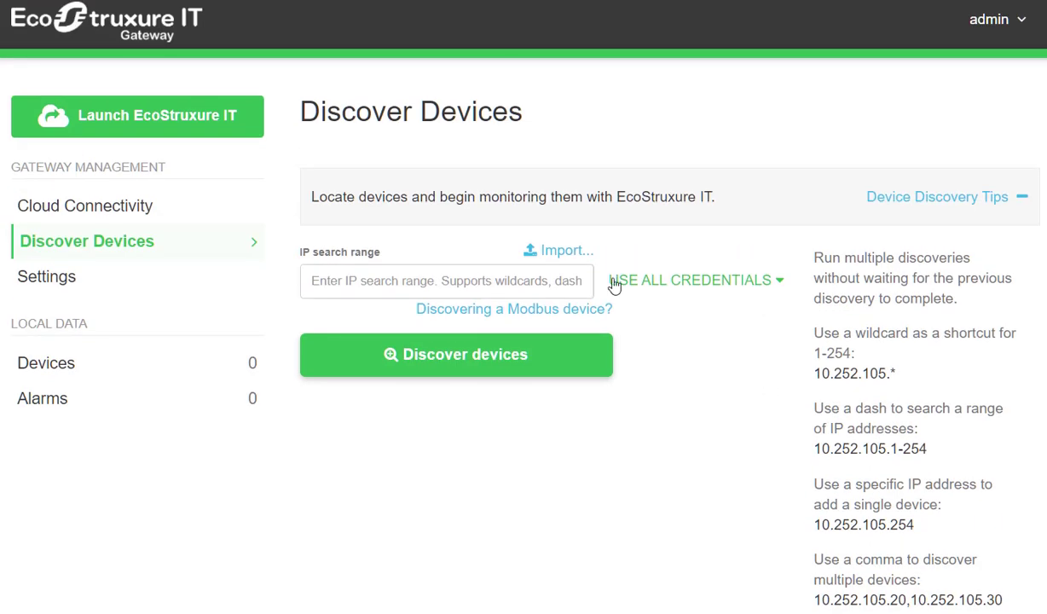
Fill the IP search range from the previous 192.168.1.1 entry and change it to 192.168.1.*.
{"action": "left_click", "coordinate": [316, 281]}
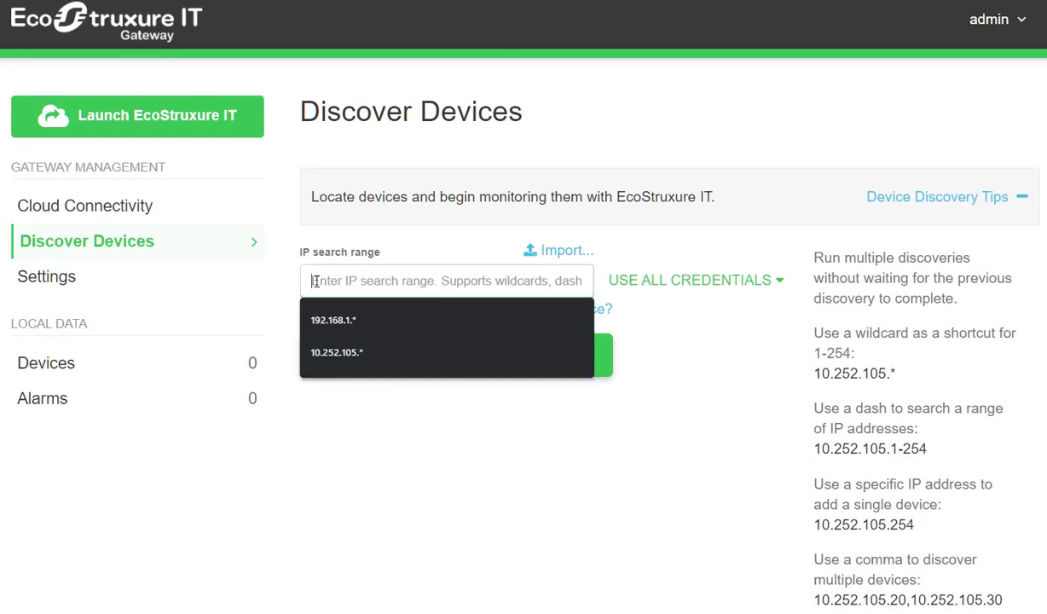
{"action": "left_click", "coordinate": [320, 320]}
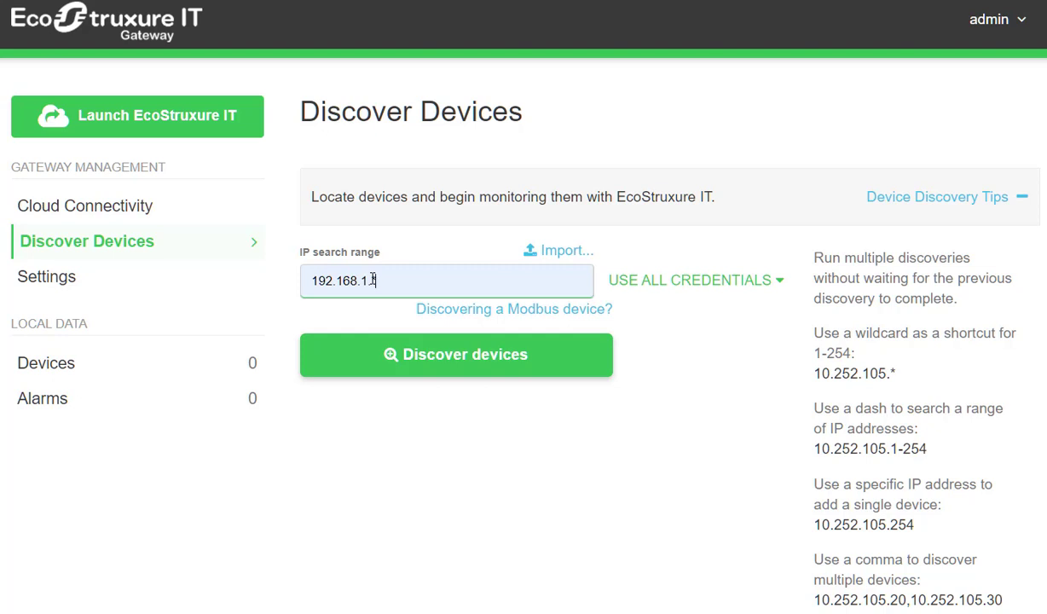
{"action": "key", "text": "BackSpace"}
{"action": "type", "text": "*"}
{"action": "scroll", "coordinate": [701, 374], "scroll_direction": "down", "scroll_amount": 1}
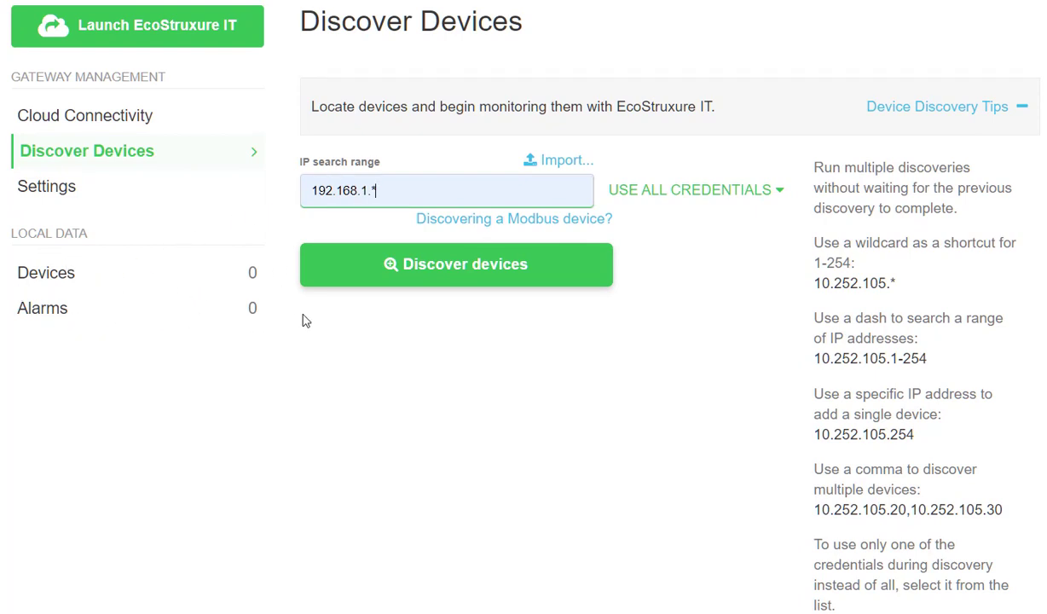
{"action": "scroll", "coordinate": [704, 352], "scroll_direction": "up", "scroll_amount": 1}
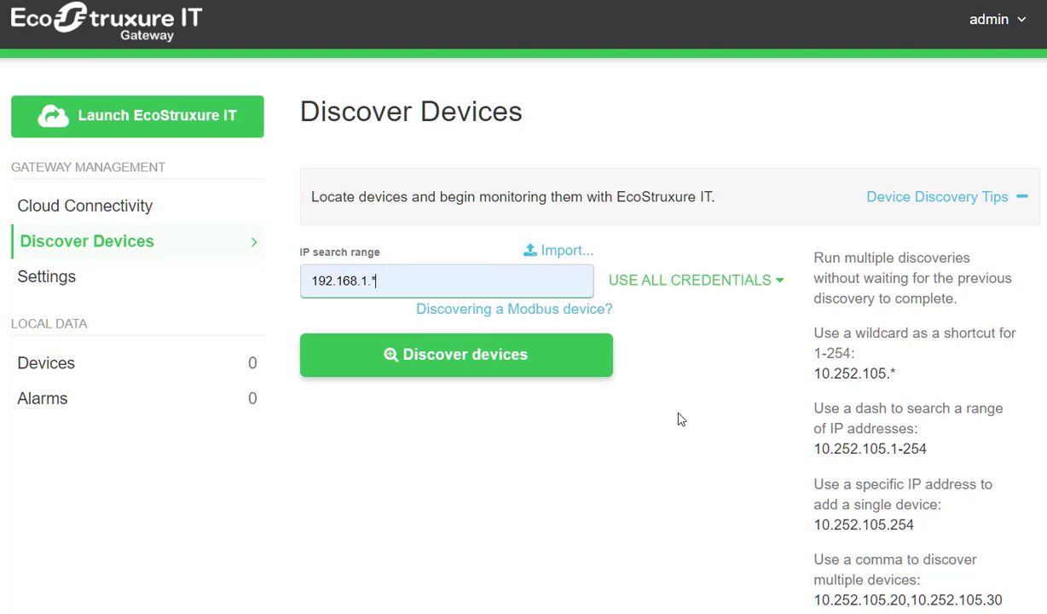
Check the Cloud Connectivity status, then return to the Settings page with the 'Local devices' credential.
{"action": "left_click", "coordinate": [113, 215]}
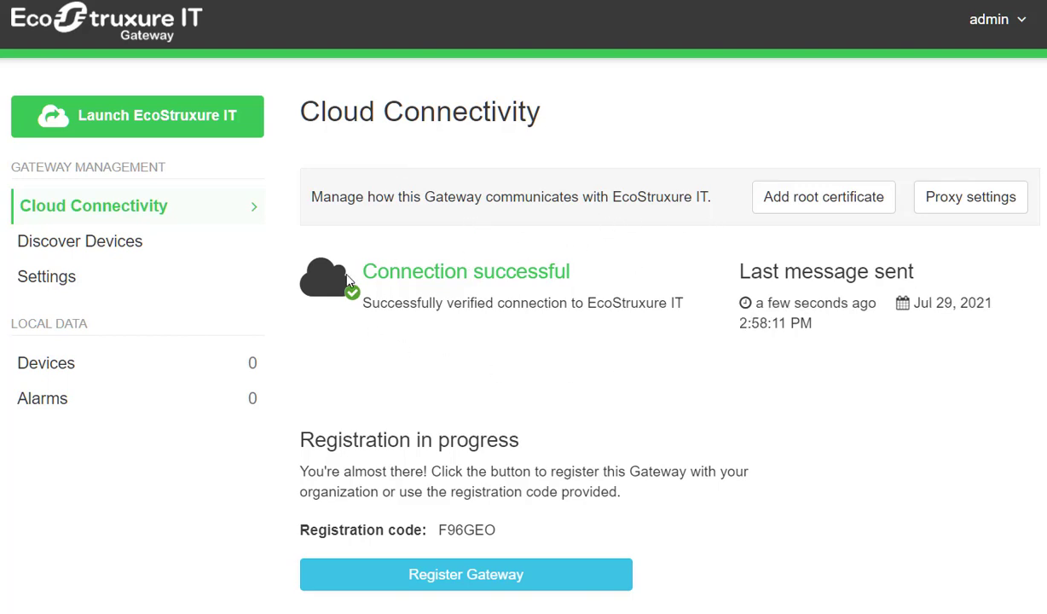
{"action": "left_click", "coordinate": [62, 281]}
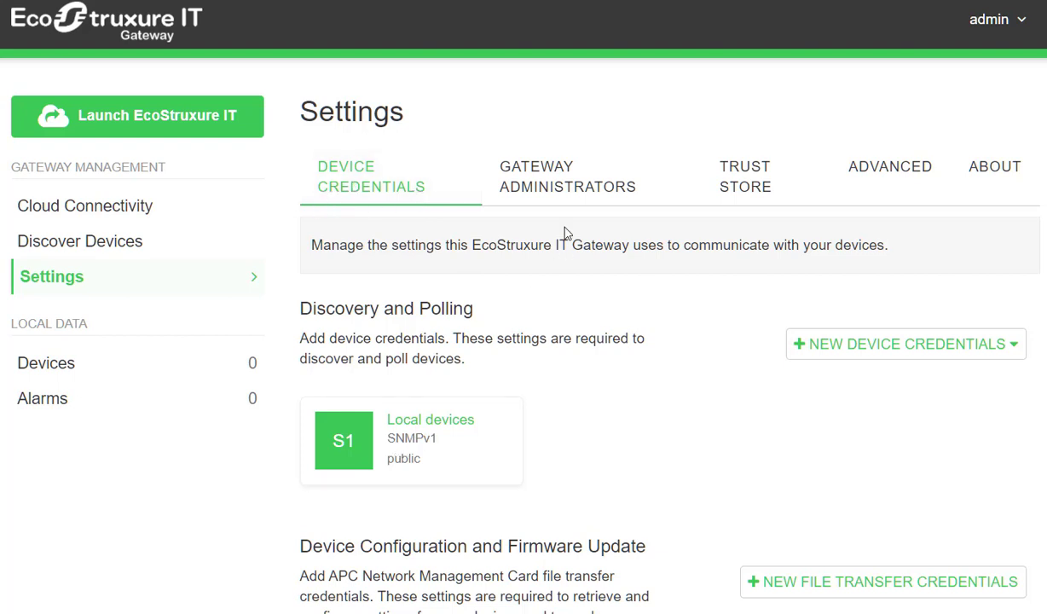
Browse the Gateway Administrators and Advanced settings tabs, then go back to Cloud Connectivity.
{"action": "left_click", "coordinate": [562, 186]}
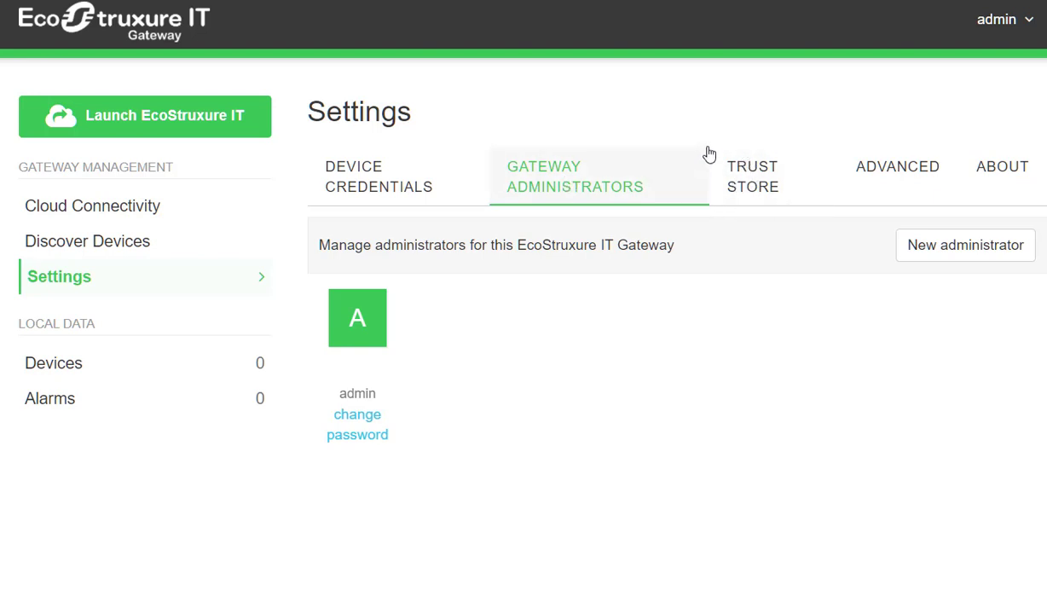
{"action": "left_click", "coordinate": [894, 179]}
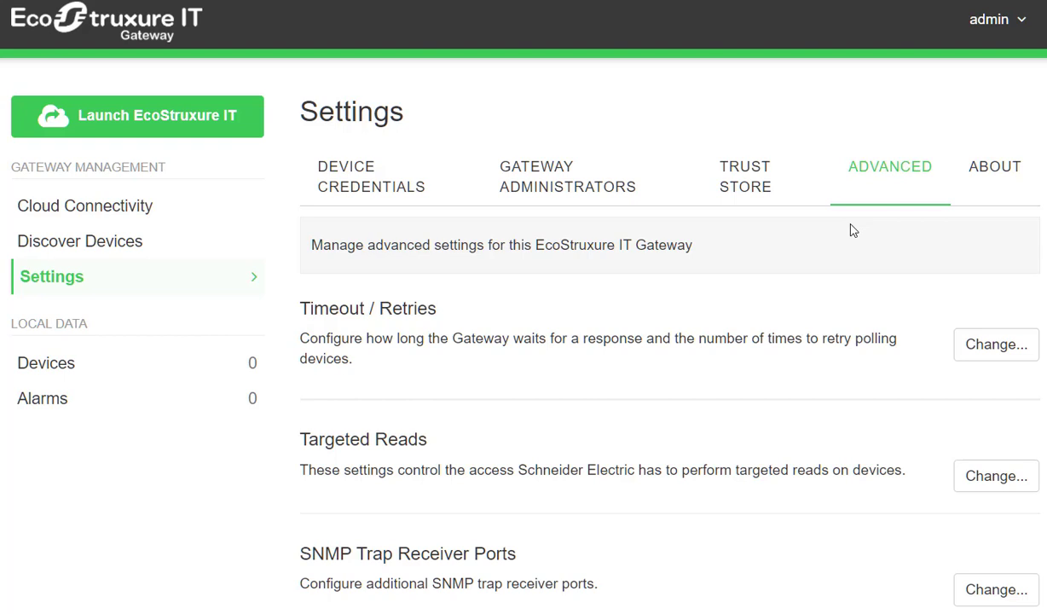
{"action": "scroll", "coordinate": [851, 230], "scroll_direction": "down", "scroll_amount": 3}
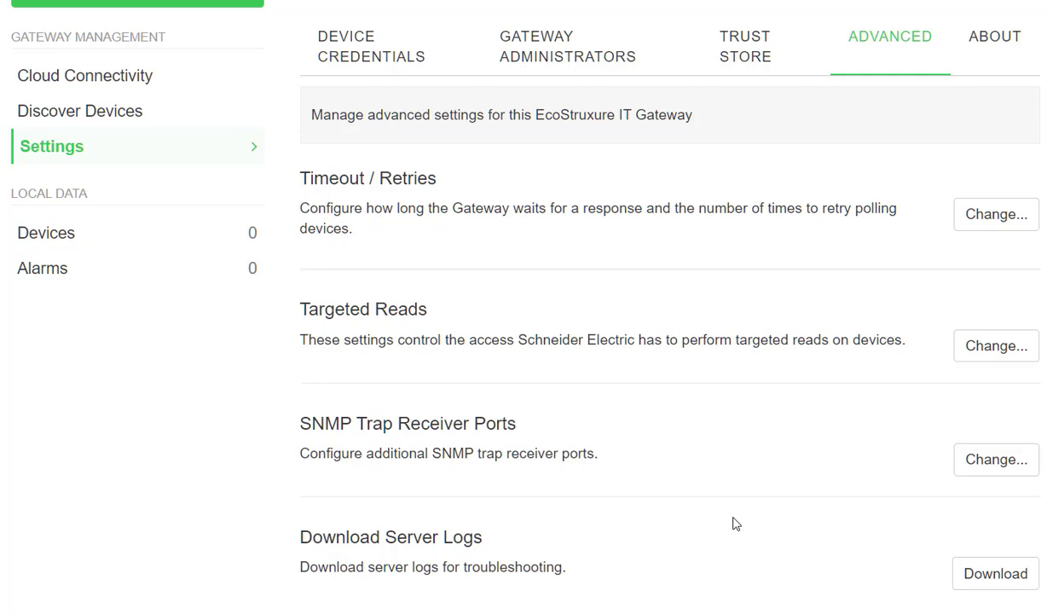
{"action": "scroll", "coordinate": [735, 524], "scroll_direction": "up", "scroll_amount": 3}
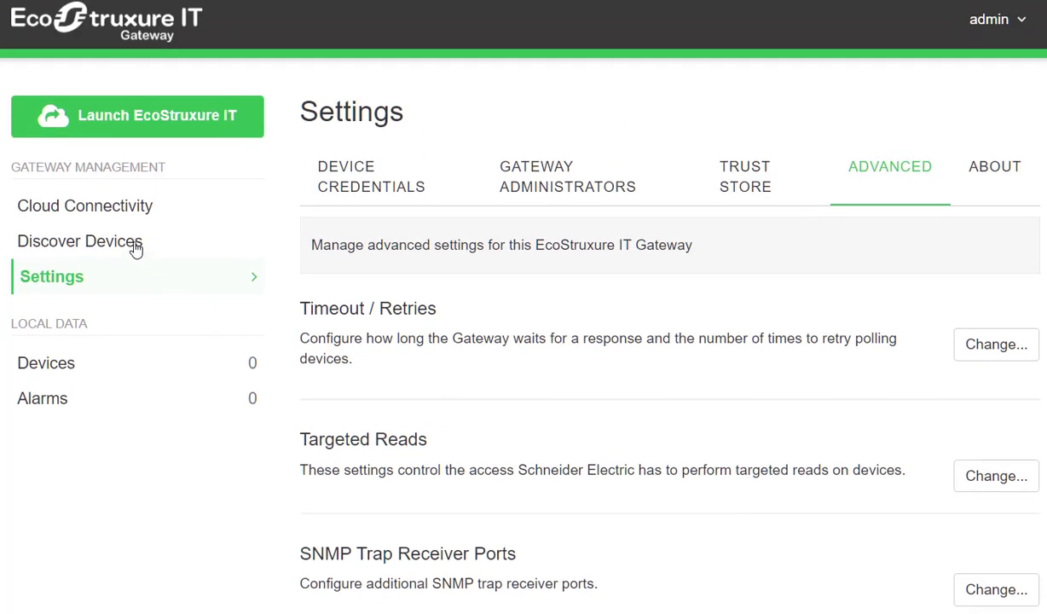
{"action": "left_click", "coordinate": [115, 209]}
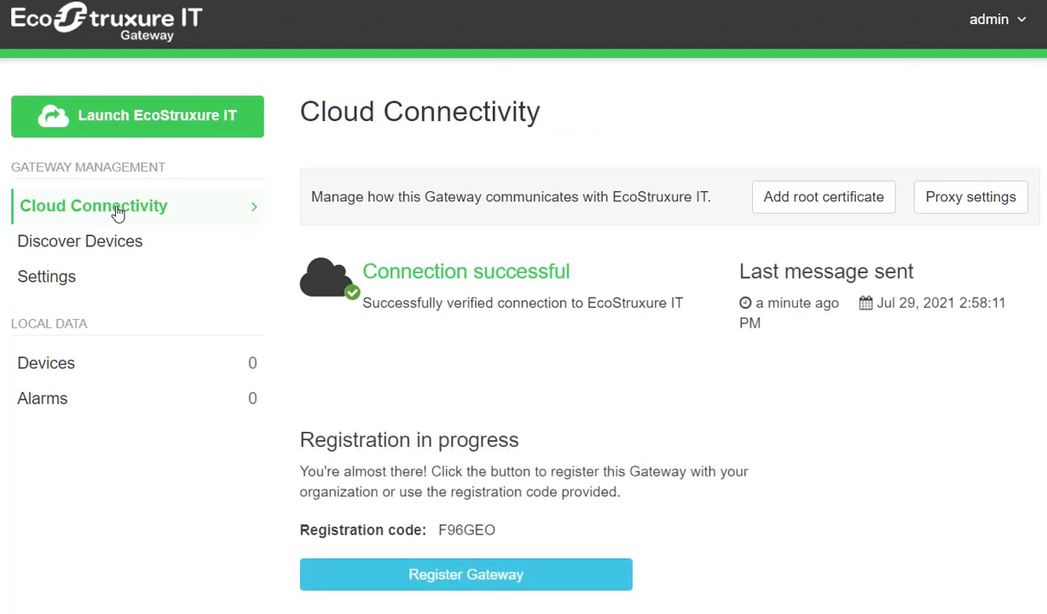